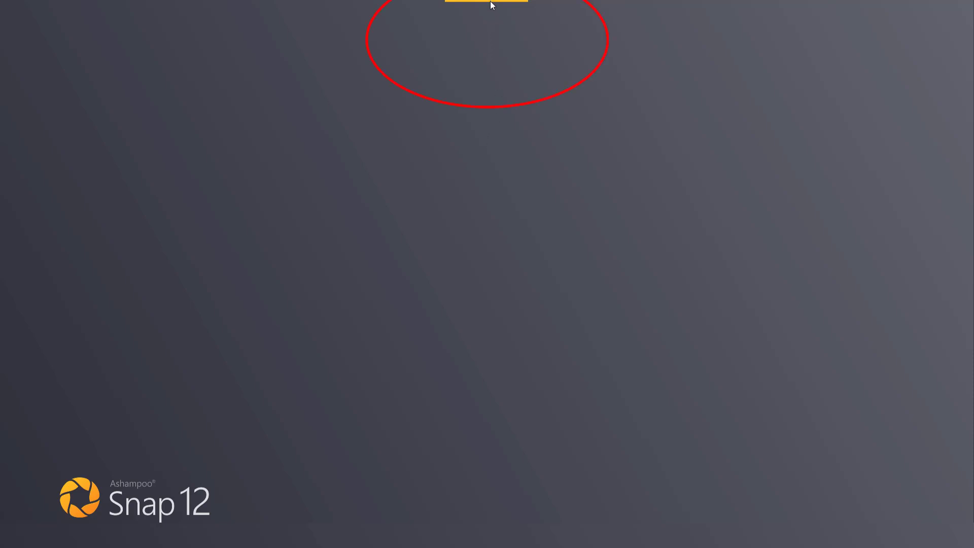
# In Capture a Video, try the rectangular-region and window modes, then choose Fixed Region
pyautogui.moveTo(492, 7)
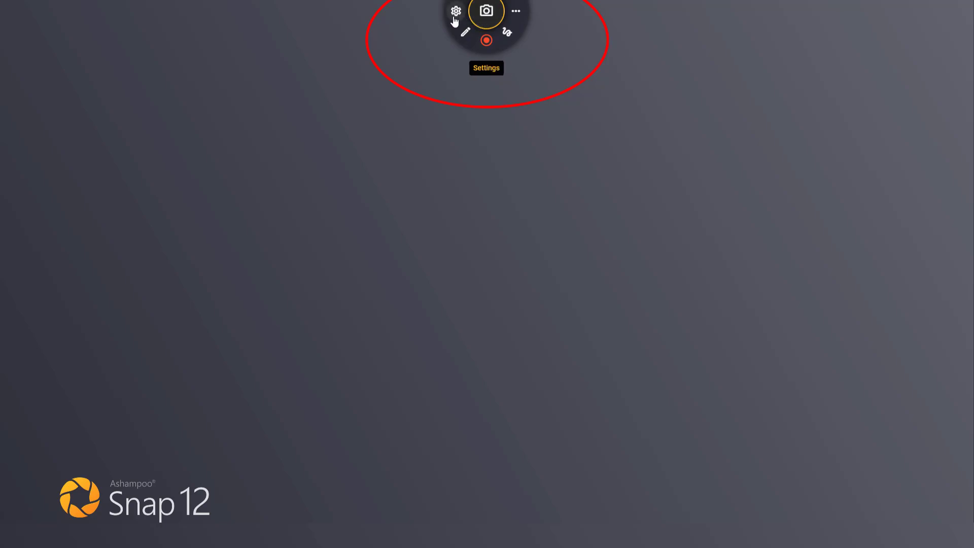
pyautogui.click(486, 42)
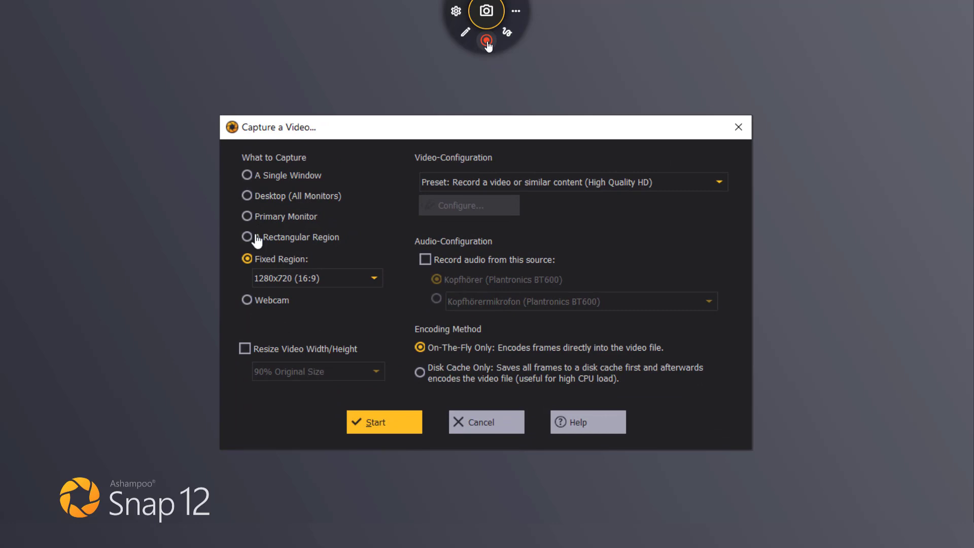
pyautogui.click(314, 236)
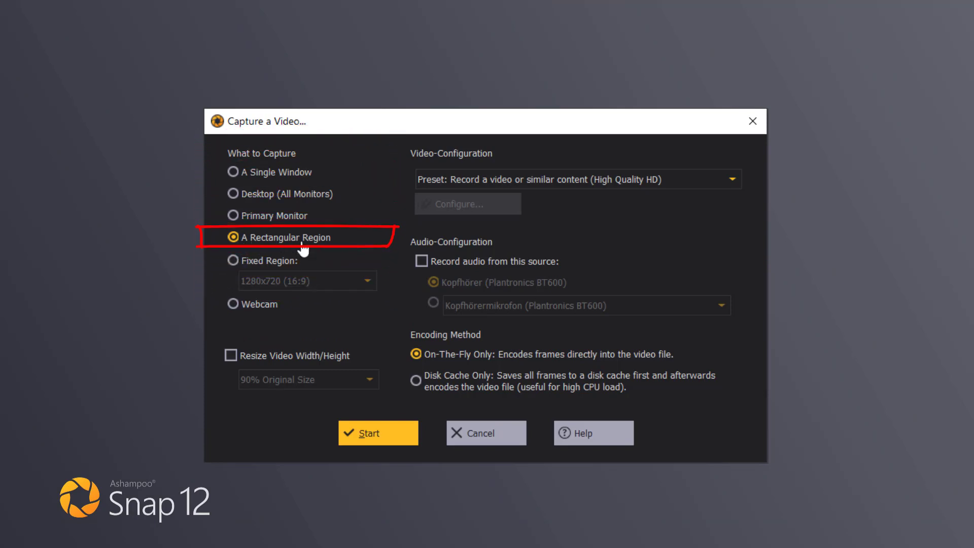
pyautogui.click(255, 178)
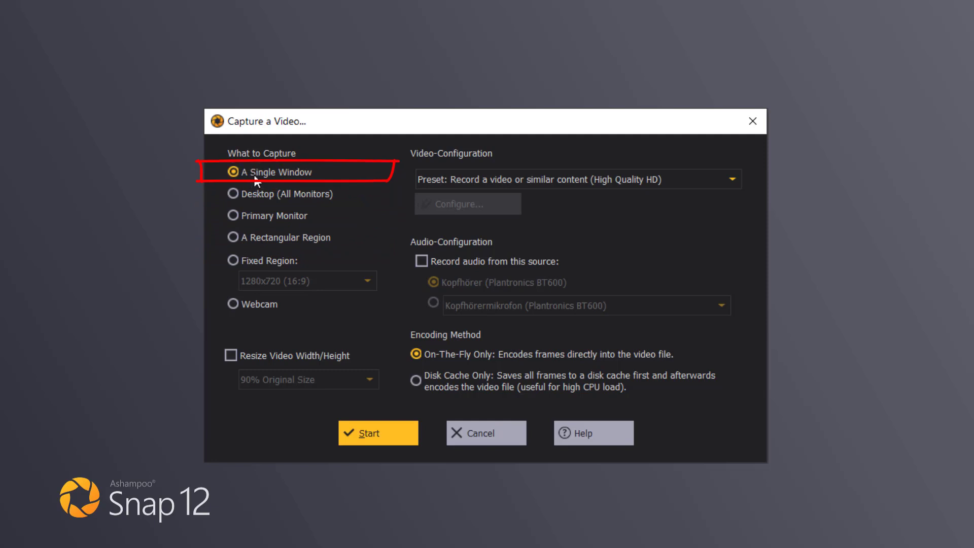
pyautogui.click(252, 262)
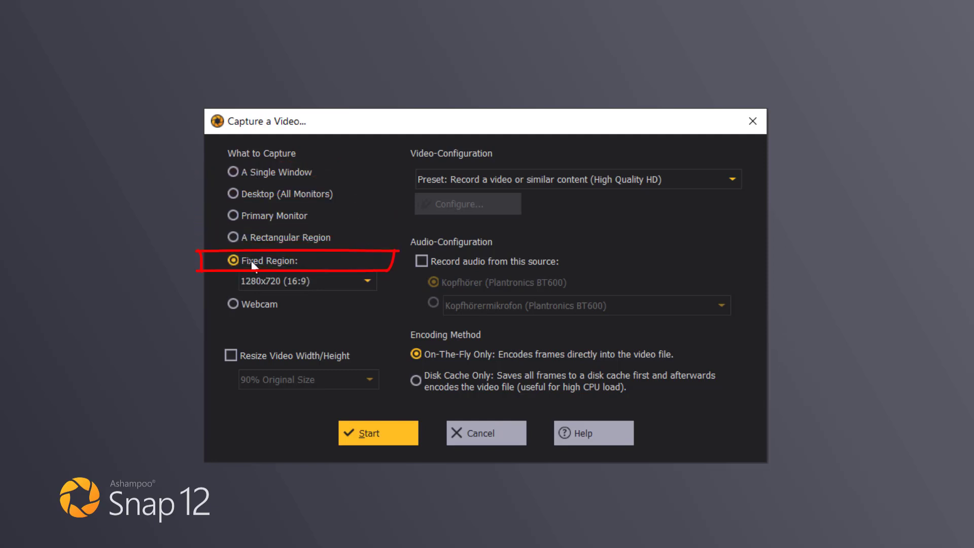
# Keep the 1280x720 (16:9) region size and leave Record audio switched off
pyautogui.click(313, 282)
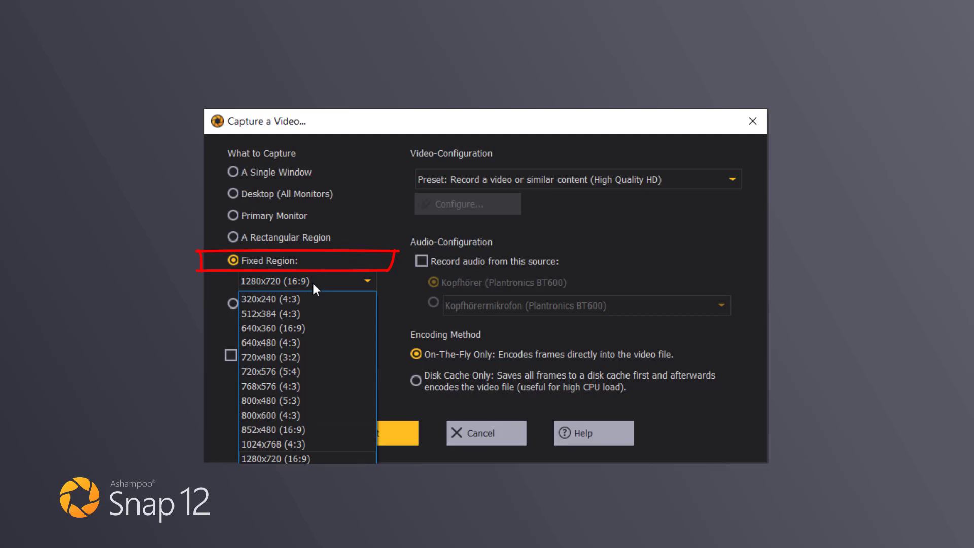
pyautogui.click(312, 281)
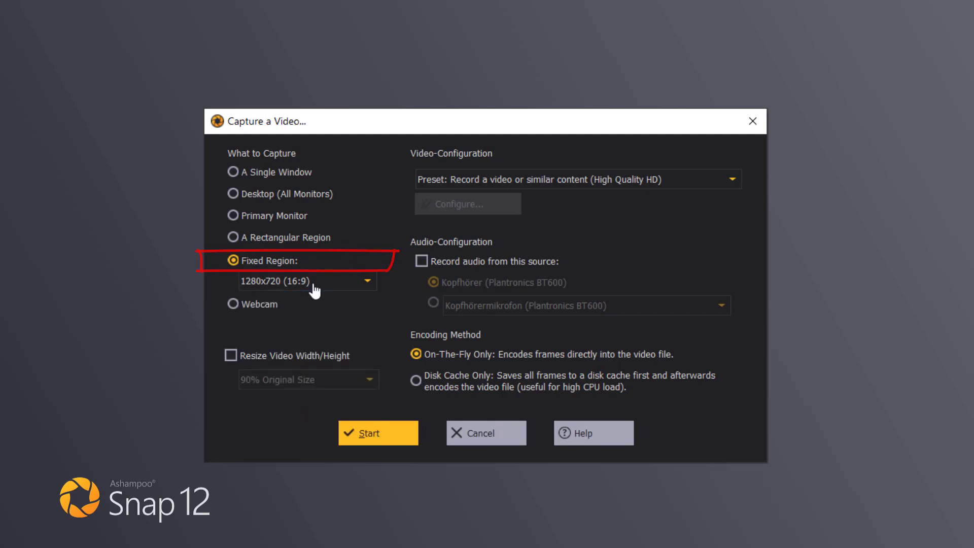
pyautogui.click(421, 260)
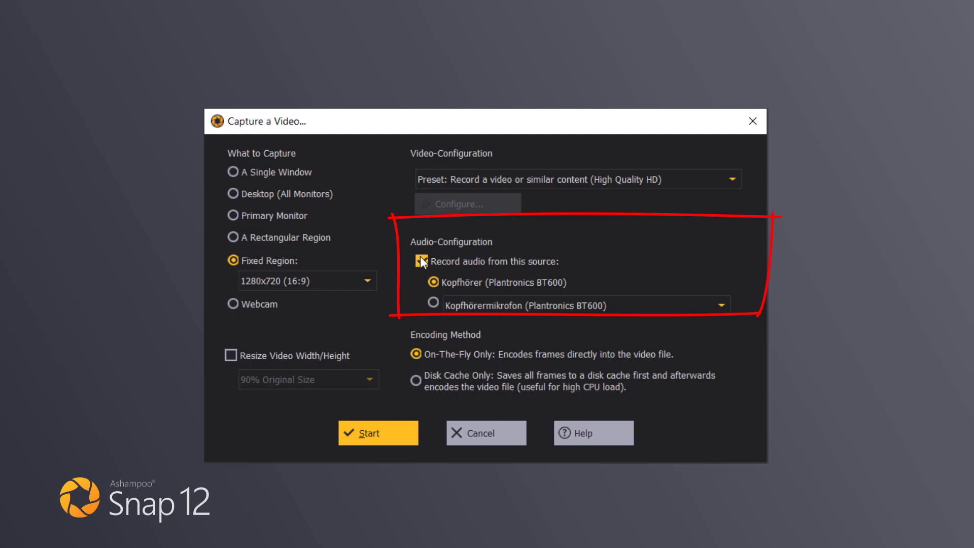
pyautogui.click(421, 260)
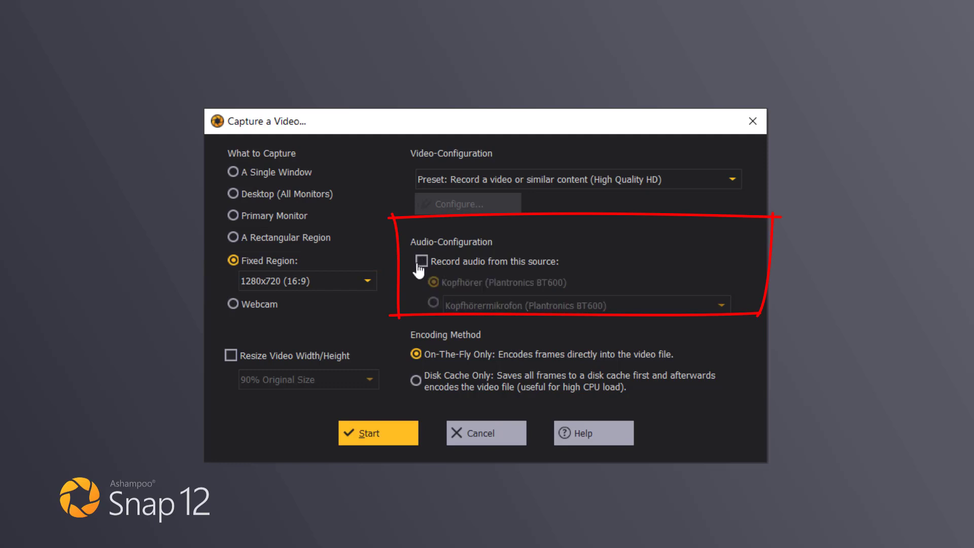
# Start the fixed-region capture, then reopen the video capture settings over the PDF Pro window
pyautogui.click(373, 432)
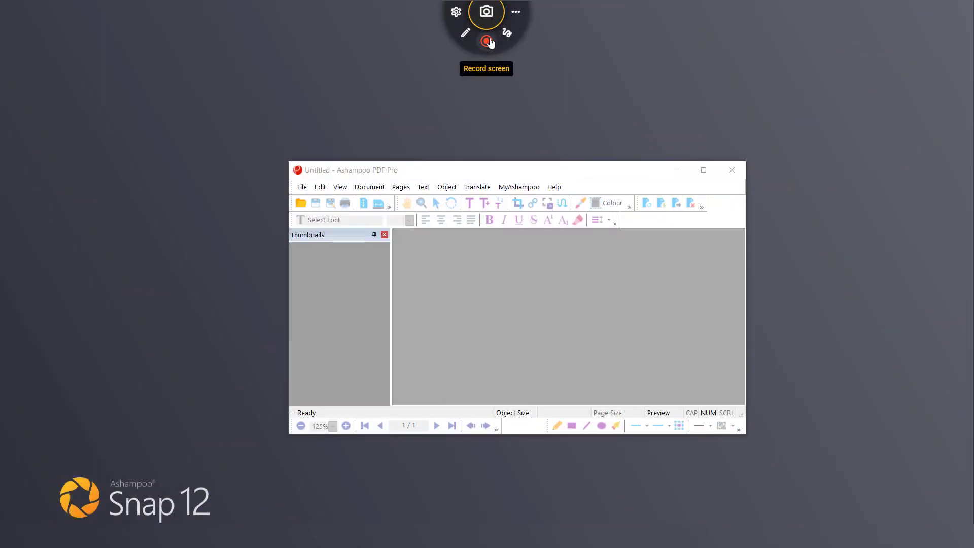
pyautogui.click(486, 40)
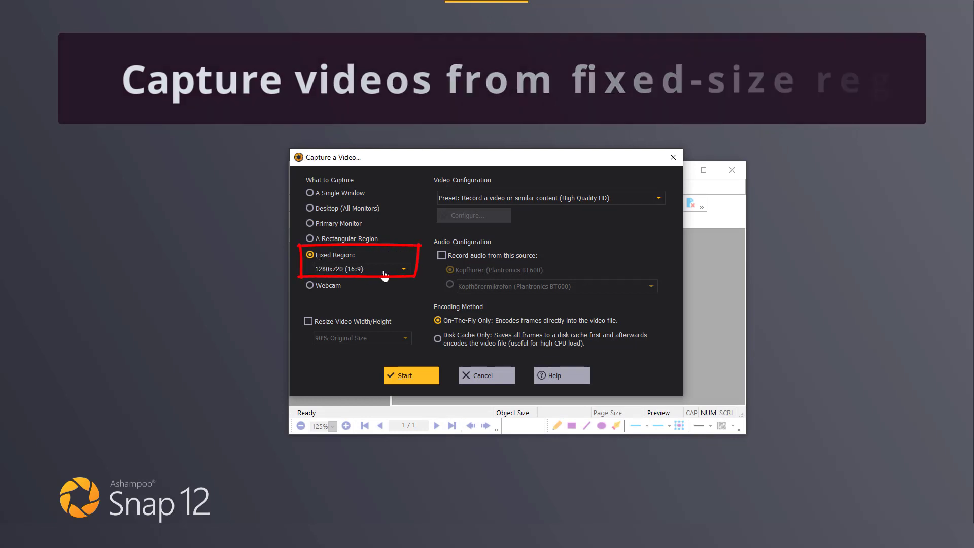
# Start a Fixed Region 1280x720 (16:9) capture and fix its frame over the PDF Pro window
pyautogui.click(388, 270)
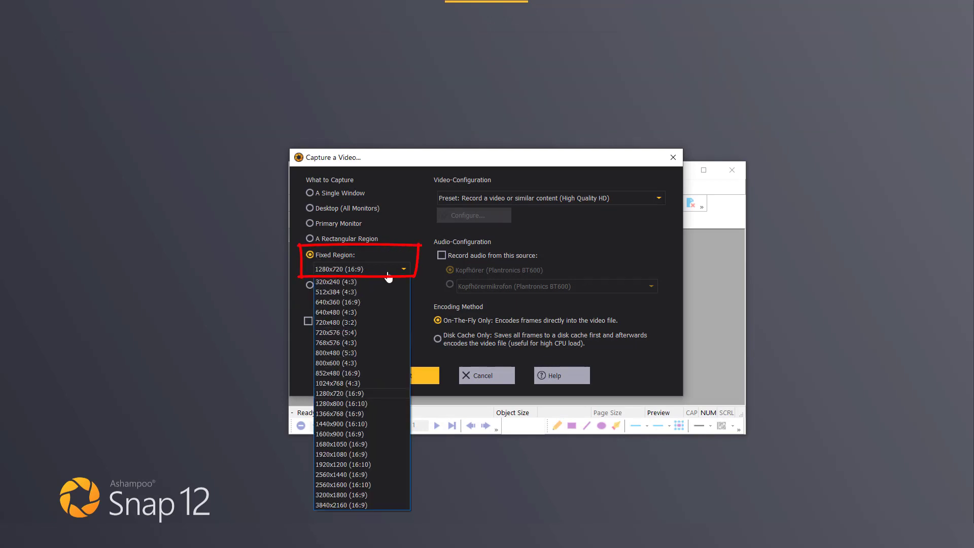
pyautogui.click(389, 272)
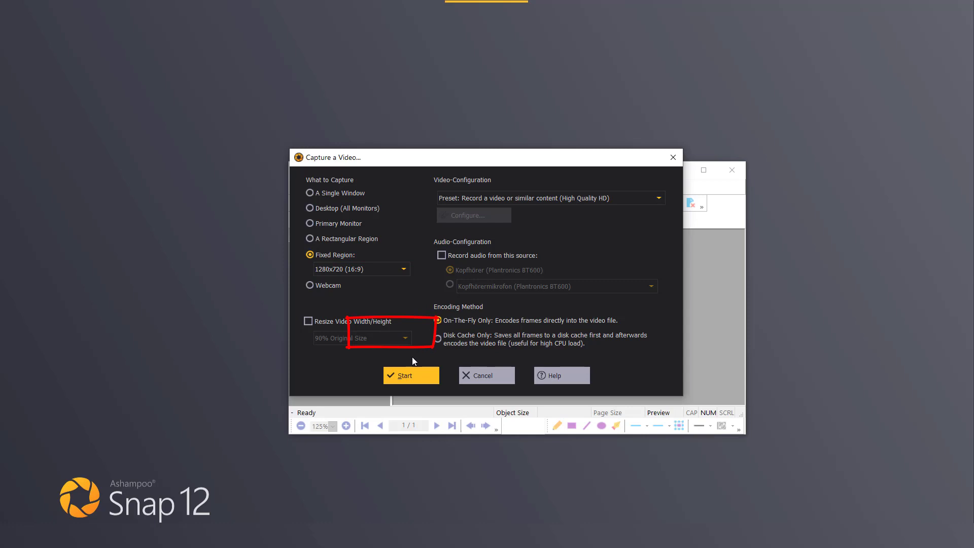
pyautogui.click(412, 375)
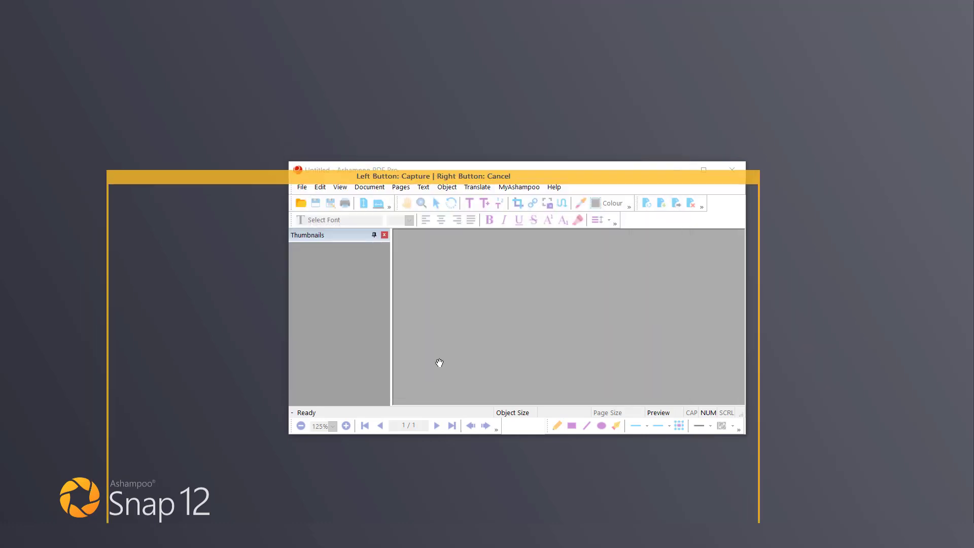
pyautogui.click(526, 322)
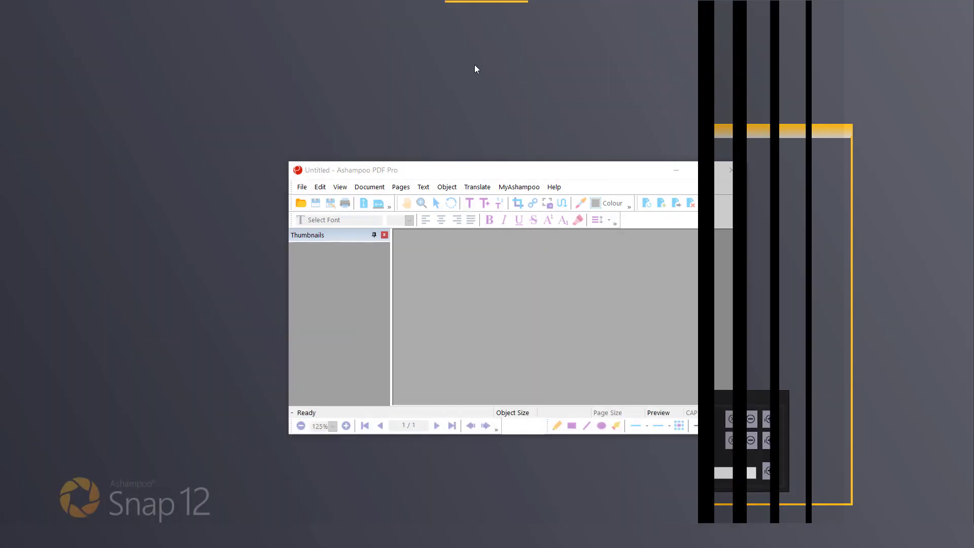
# Start a rectangular-region capture and outline a 955x583 area around the PDF Pro window
pyautogui.moveTo(490, 15)
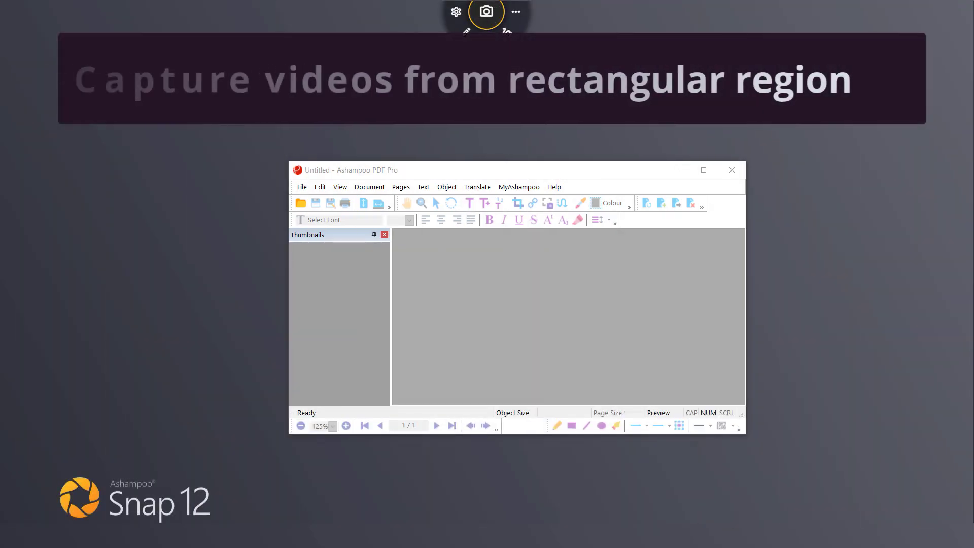
pyautogui.click(486, 41)
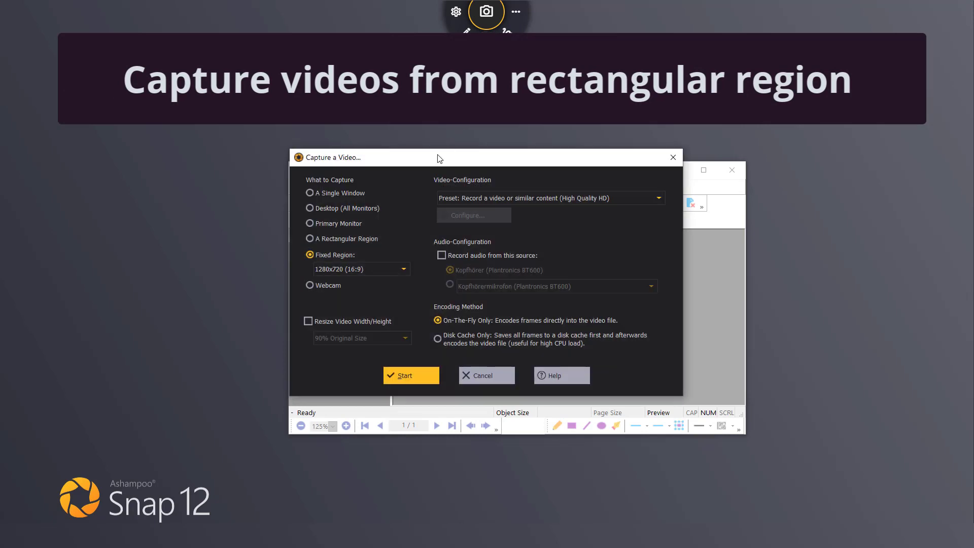
pyautogui.click(342, 238)
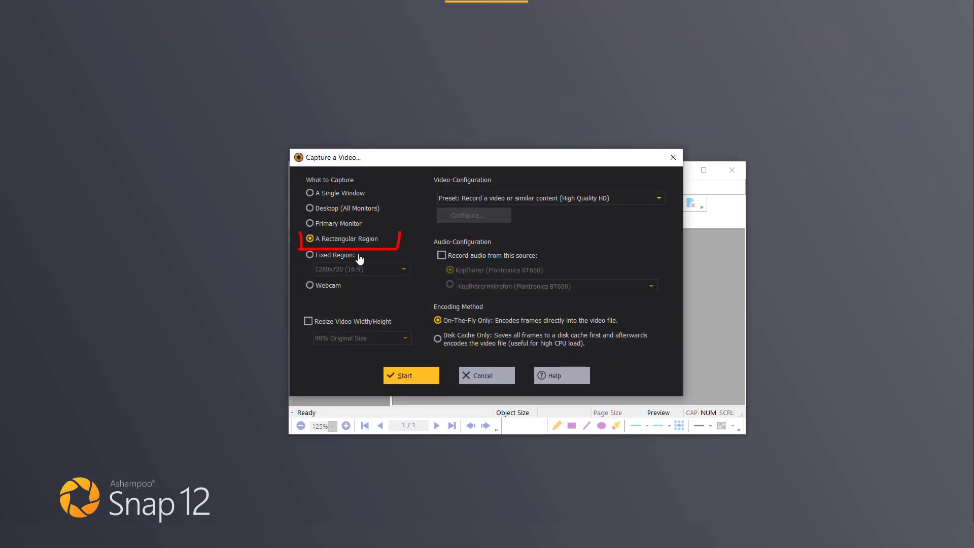
pyautogui.click(412, 376)
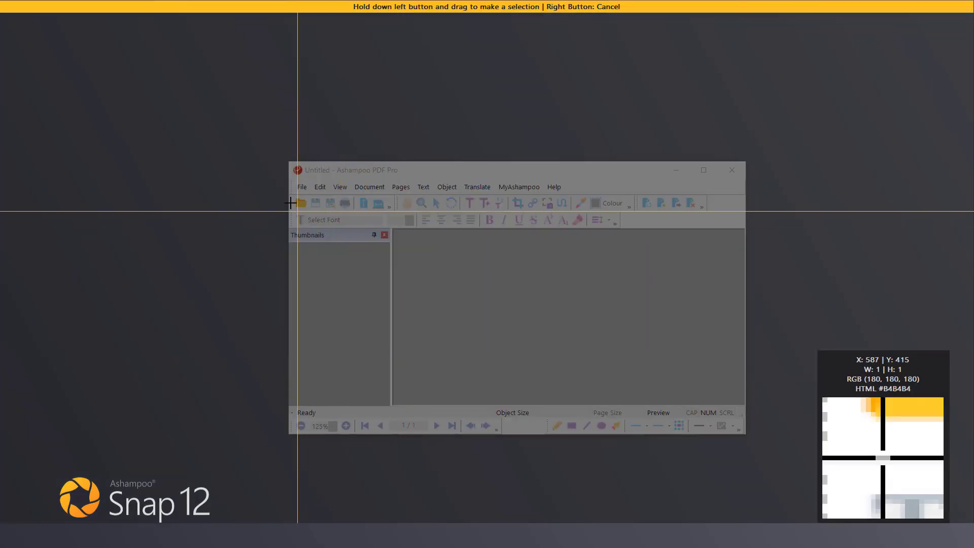
pyautogui.moveTo(274, 145); pyautogui.dragTo(758, 440)
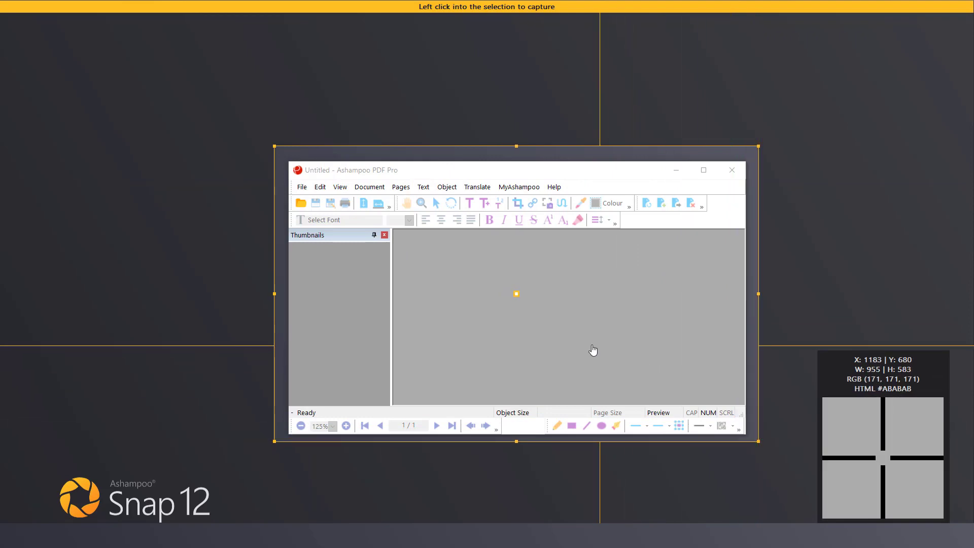
pyautogui.click(571, 342)
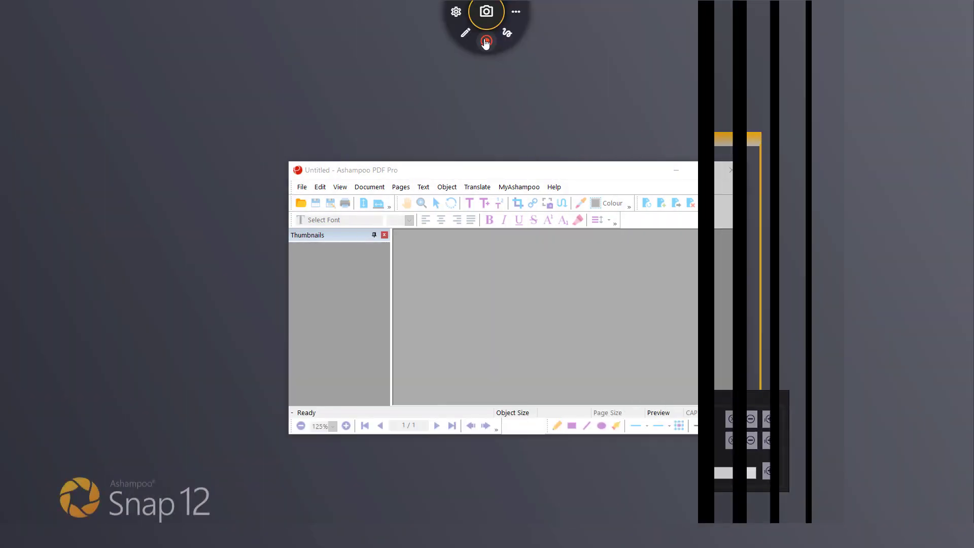
# Launch a Primary Monitor capture, then start a fixed 1280x720 region capture over PDF Pro
pyautogui.click(486, 43)
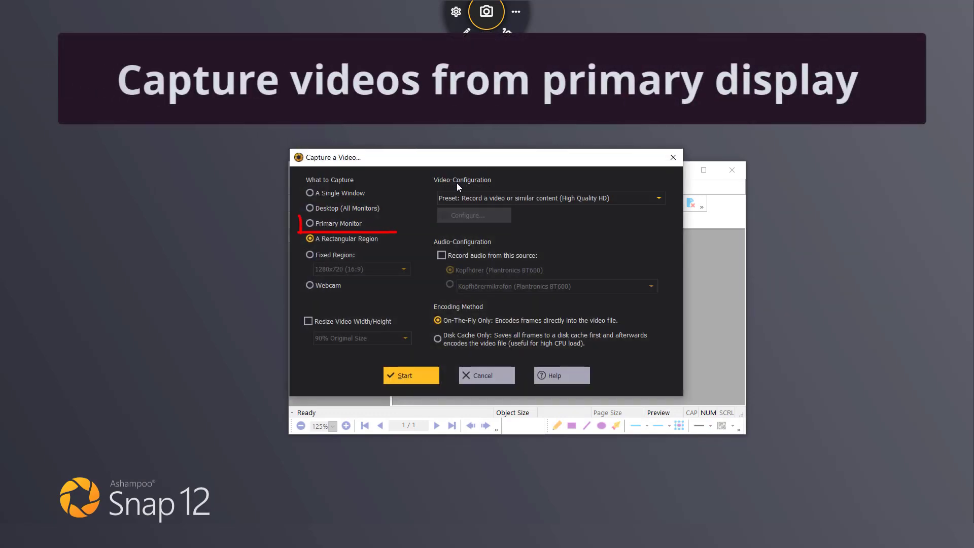
pyautogui.click(350, 227)
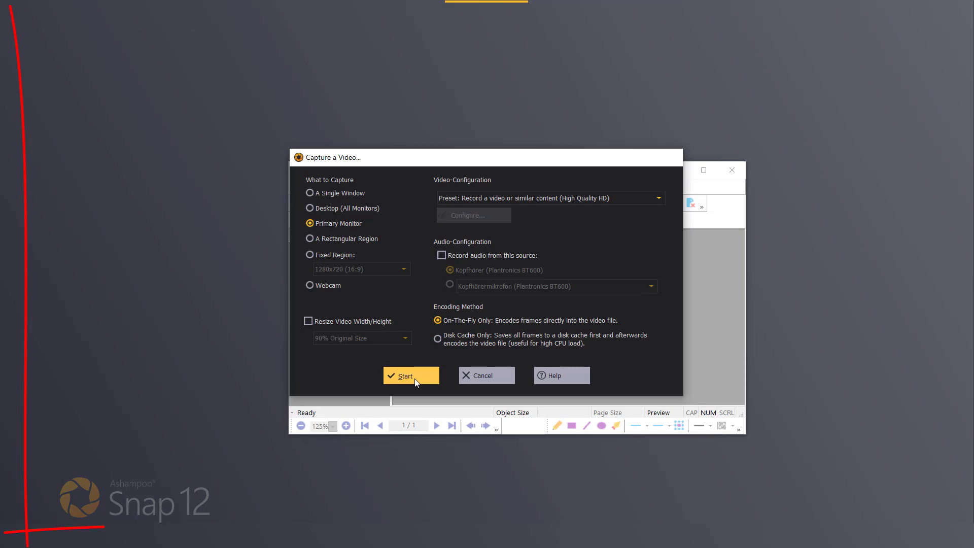
pyautogui.click(404, 375)
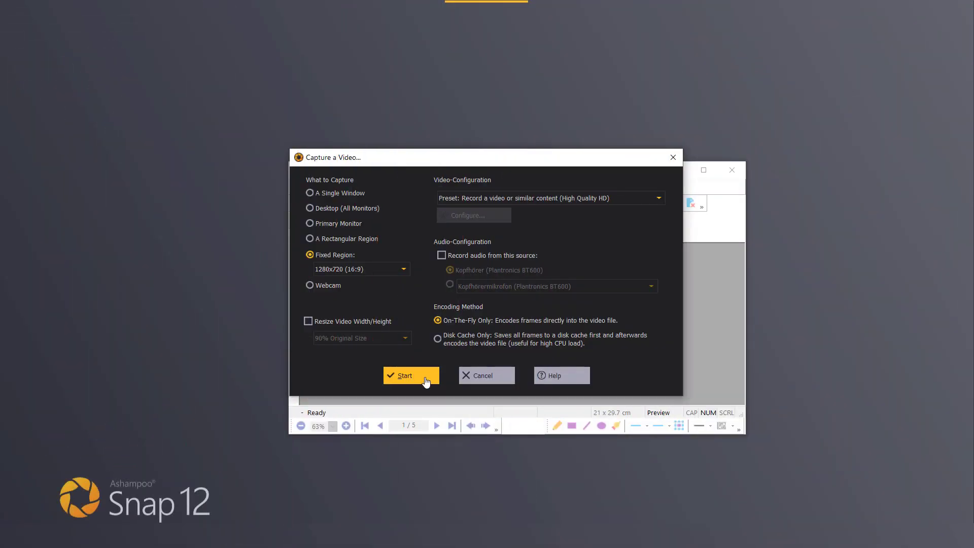
pyautogui.click(423, 379)
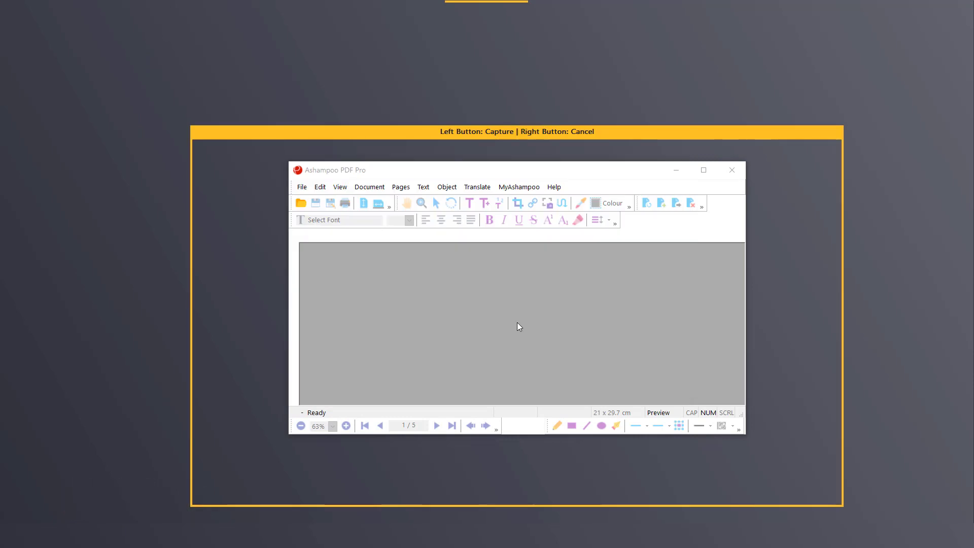
# Place the capture frame, move the recording controls above it, and start recording
pyautogui.click(517, 323)
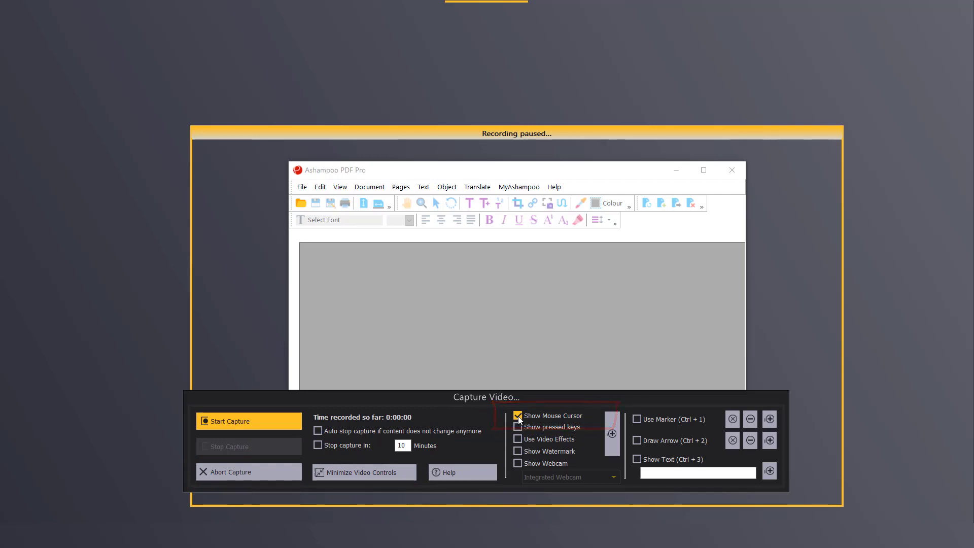
pyautogui.moveTo(461, 398); pyautogui.dragTo(485, 21)
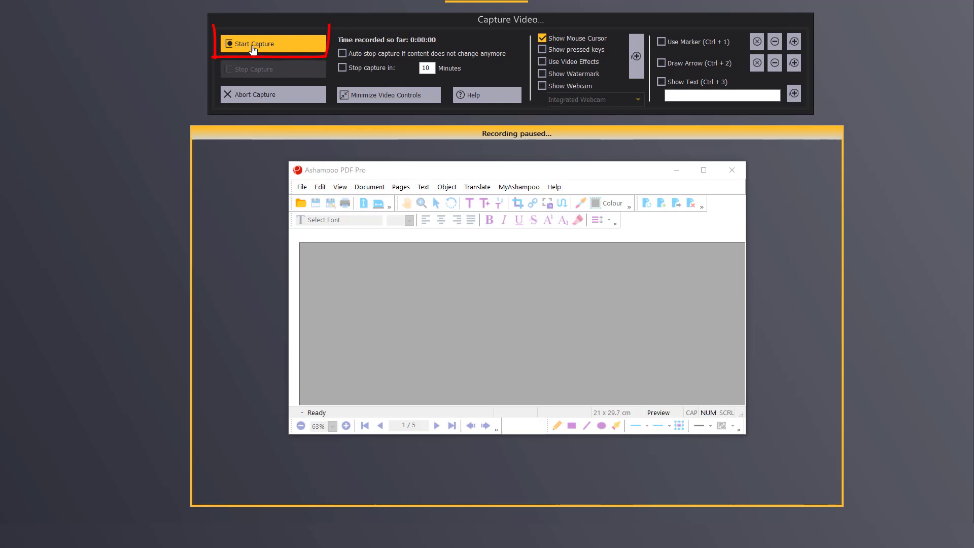
pyautogui.click(254, 48)
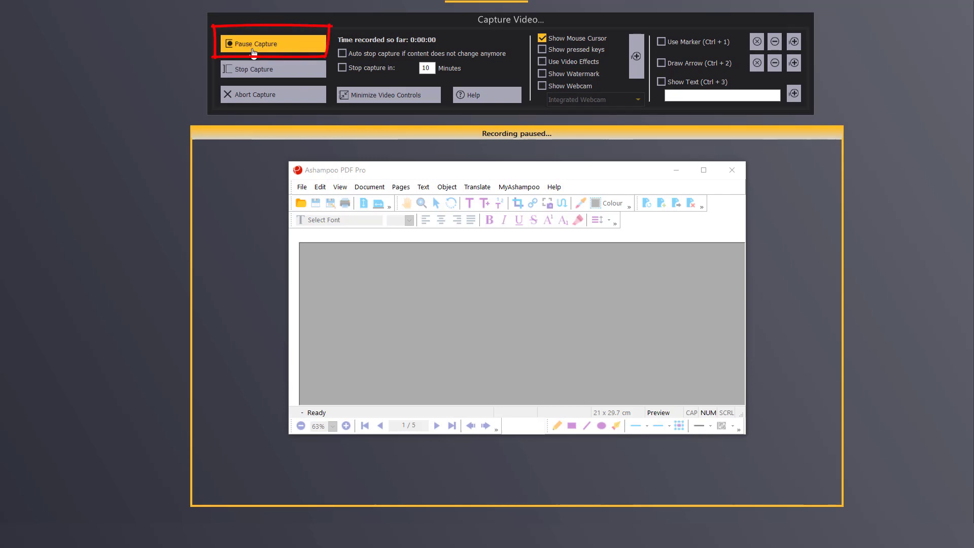
pyautogui.click(302, 186)
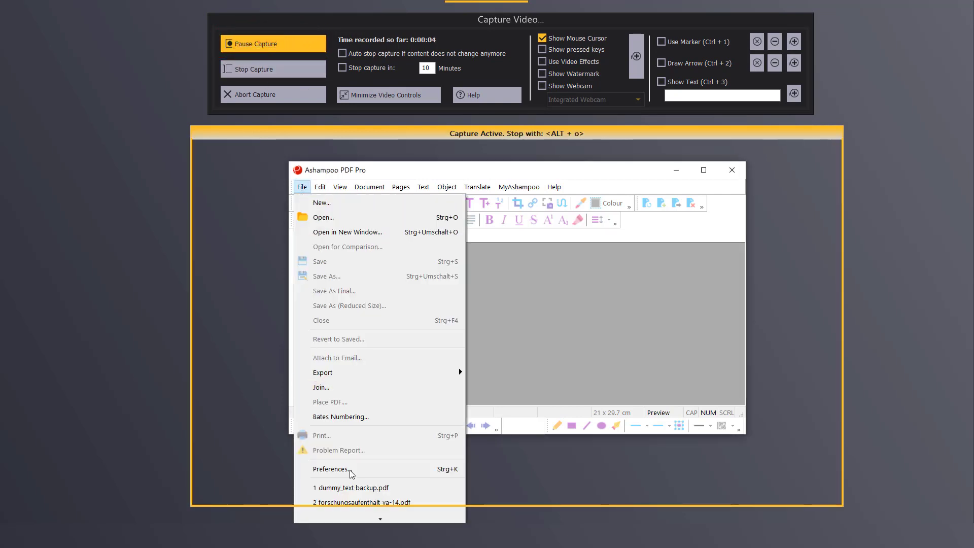
# Open dummy_text backup.pdf in PDF Pro, show page thumbnails, scroll, and return to page 1
pyautogui.click(353, 487)
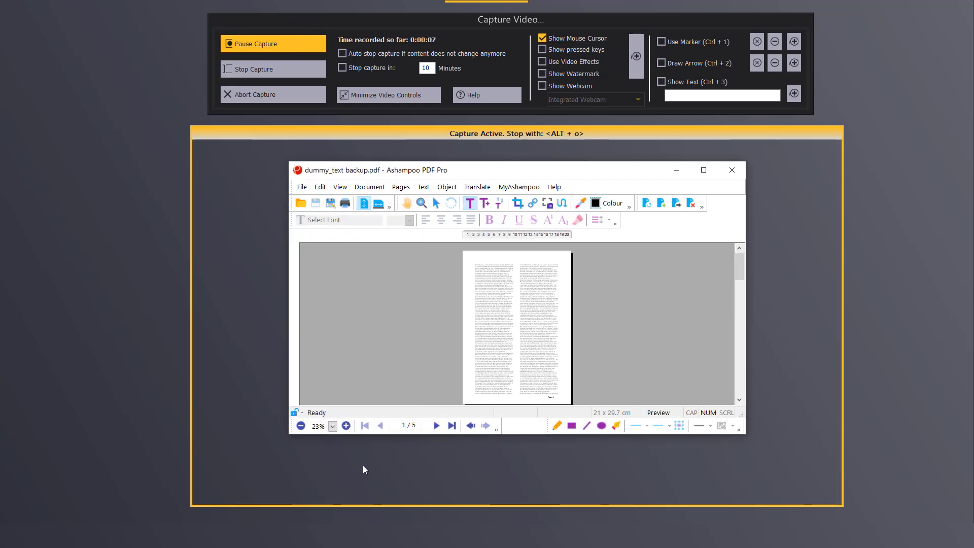
pyautogui.click(340, 187)
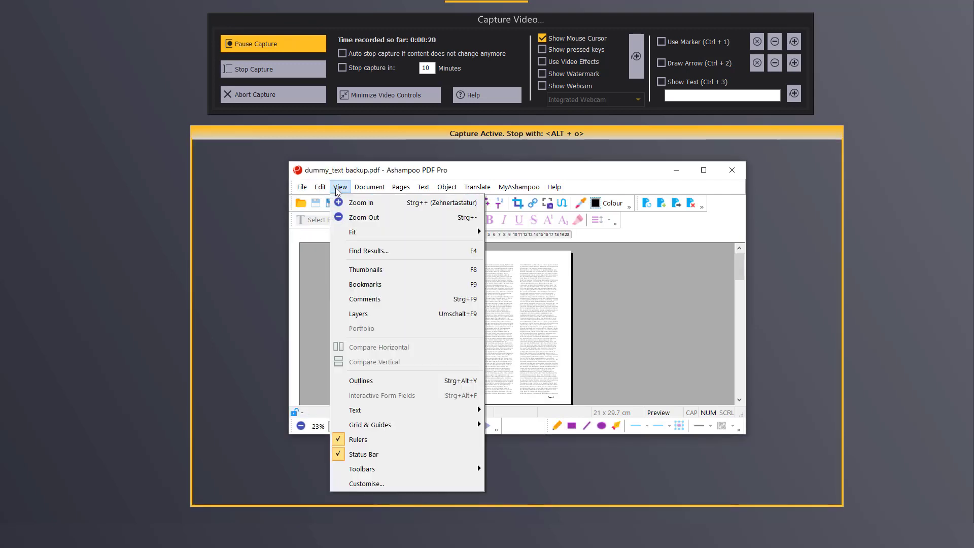
pyautogui.click(373, 270)
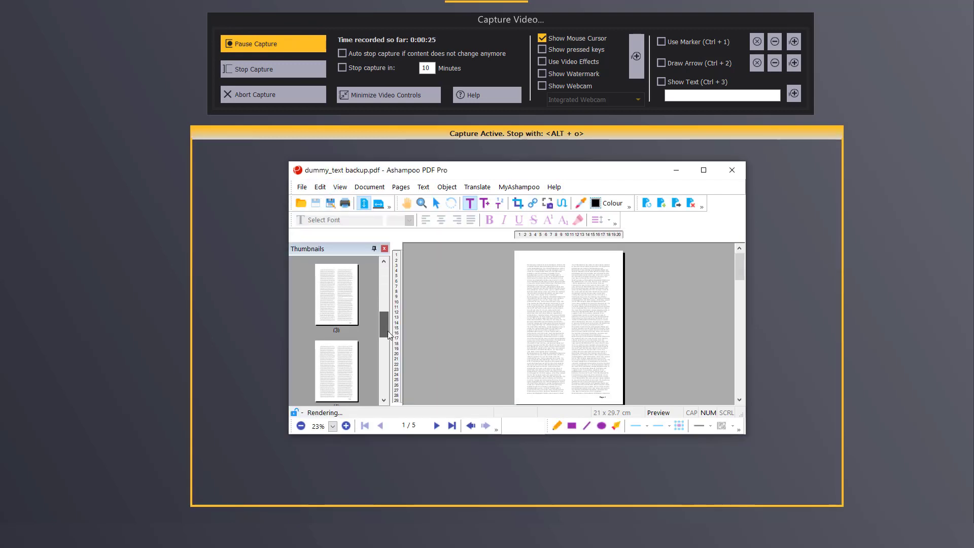
pyautogui.click(552, 342)
pyautogui.scroll(4, 548, 343)
pyautogui.scroll(-4, 543, 343)
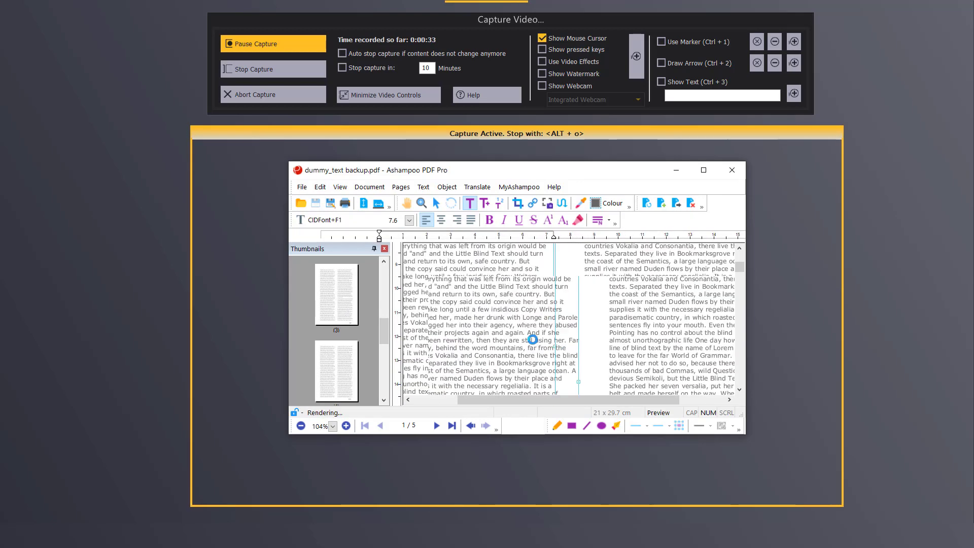
pyautogui.moveTo(382, 331); pyautogui.dragTo(383, 276)
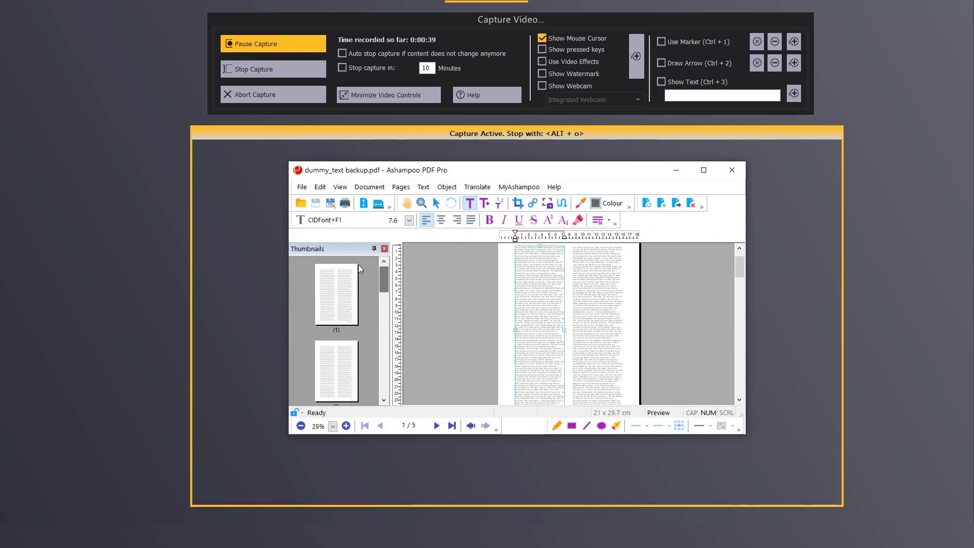
pyautogui.click(336, 295)
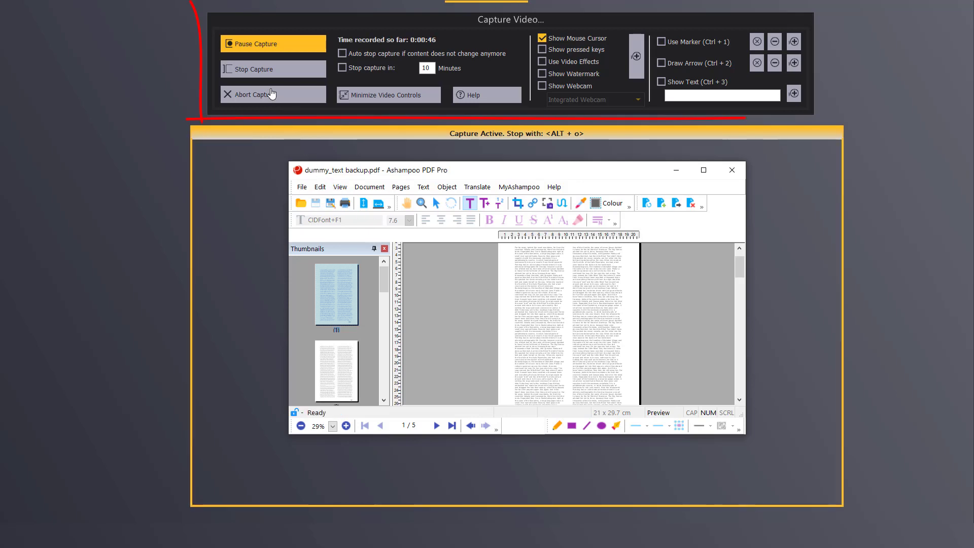
# Stop the recording and review the 20-second 1280x720 clip, pausing near its start
pyautogui.click(259, 71)
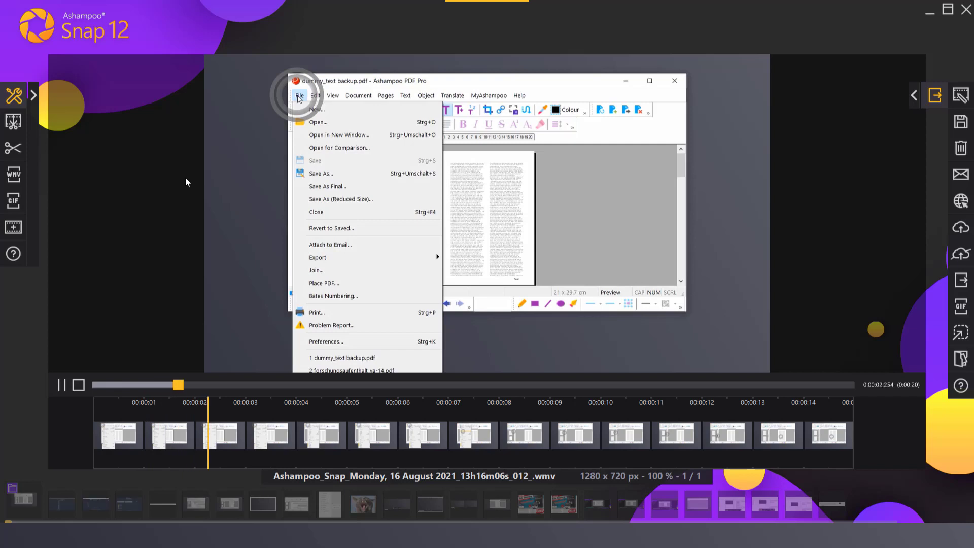
pyautogui.click(33, 95)
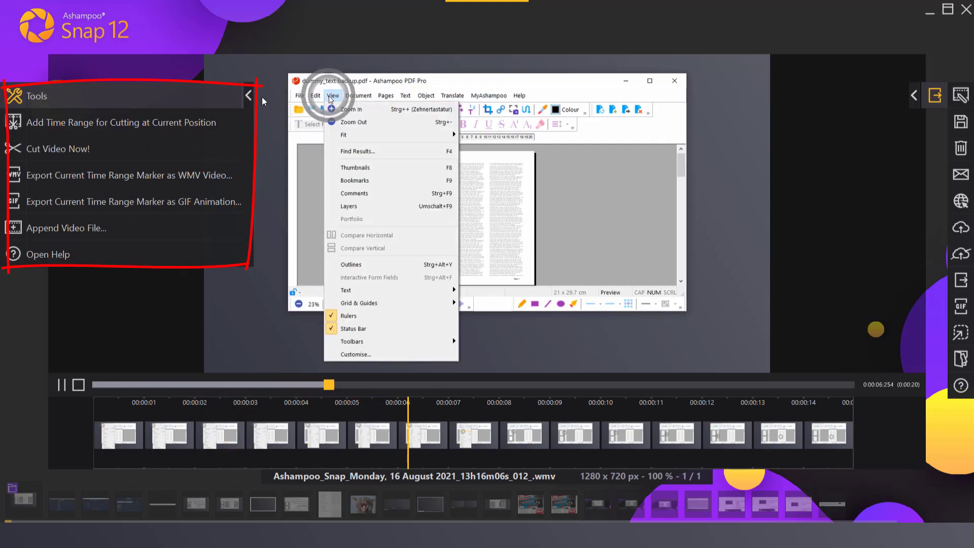
pyautogui.click(248, 95)
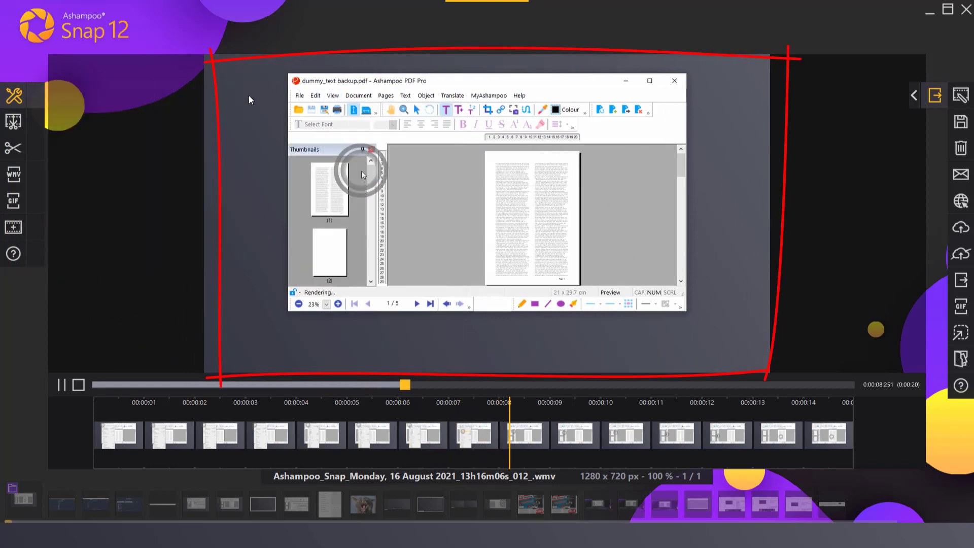
pyautogui.click(65, 387)
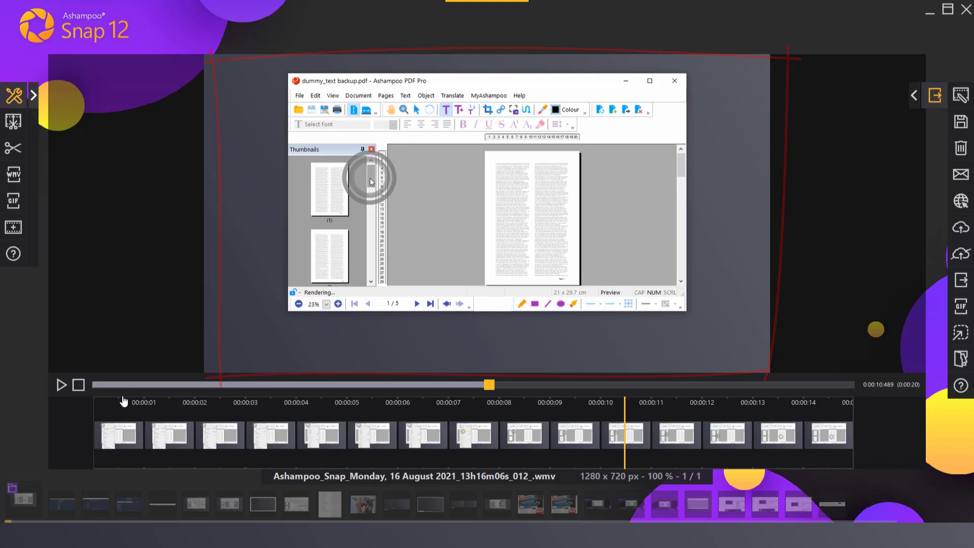
pyautogui.click(137, 388)
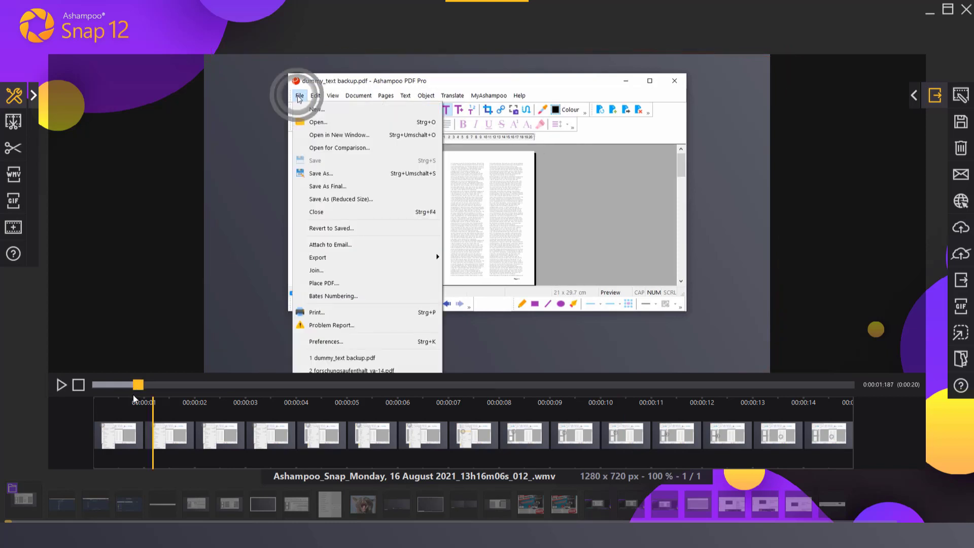
# Add a cut range and drag its edges to cover roughly the first 3.13 seconds
pyautogui.click(34, 94)
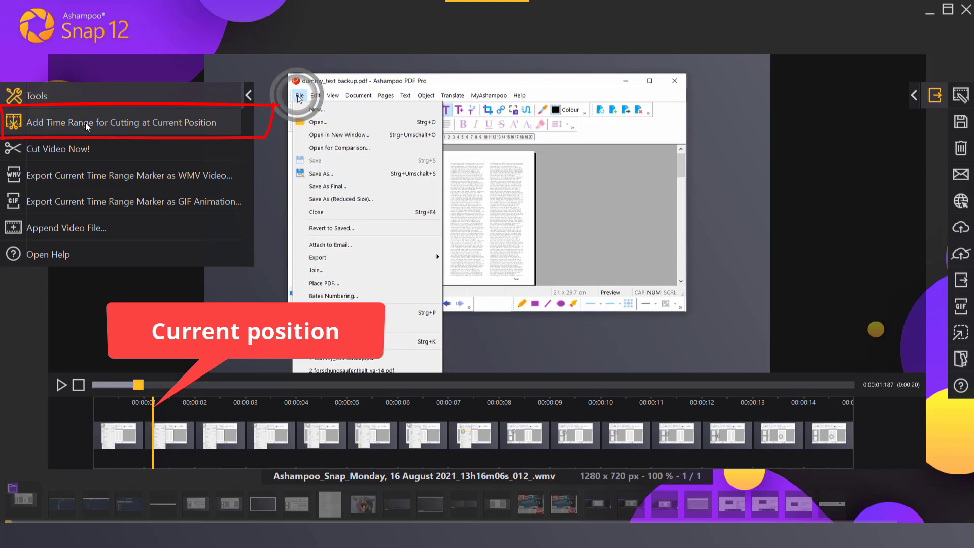
pyautogui.click(86, 123)
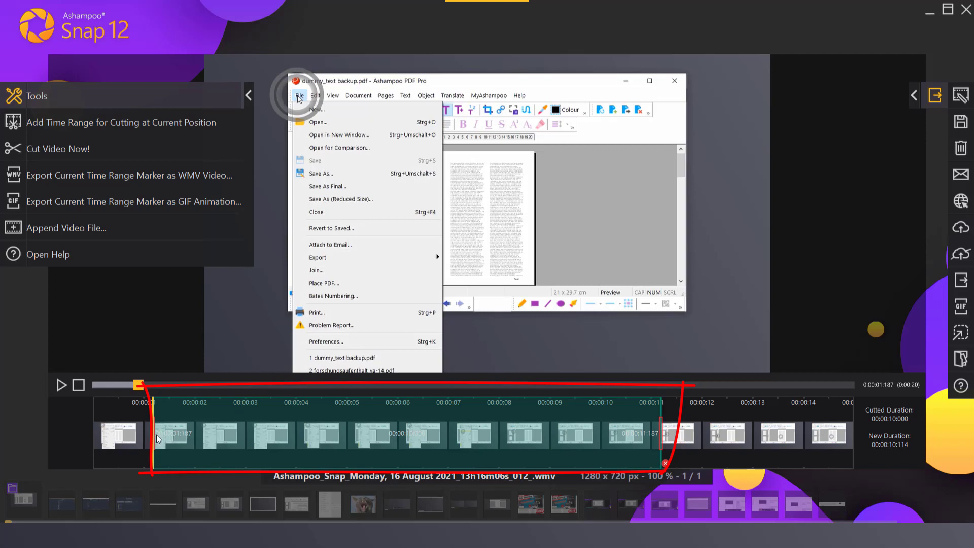
pyautogui.moveTo(154, 434); pyautogui.dragTo(88, 438)
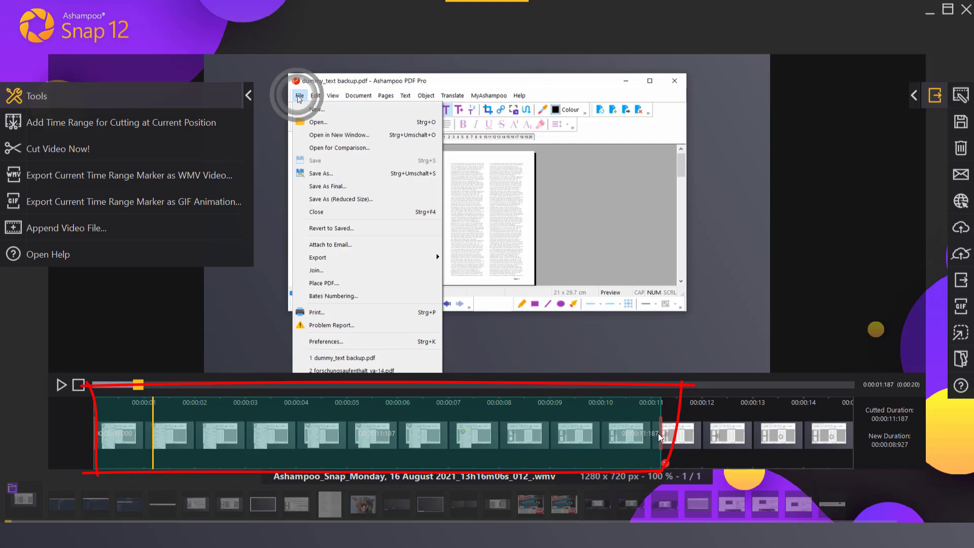
pyautogui.moveTo(659, 437); pyautogui.dragTo(253, 443)
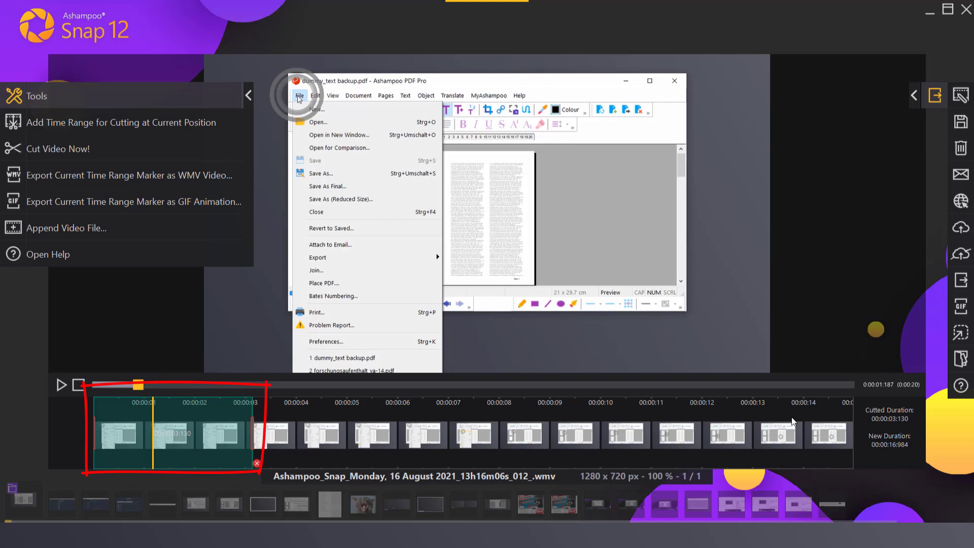
# Add a second cut range from 0:17.318 to the end of the recording
pyautogui.click(828, 397)
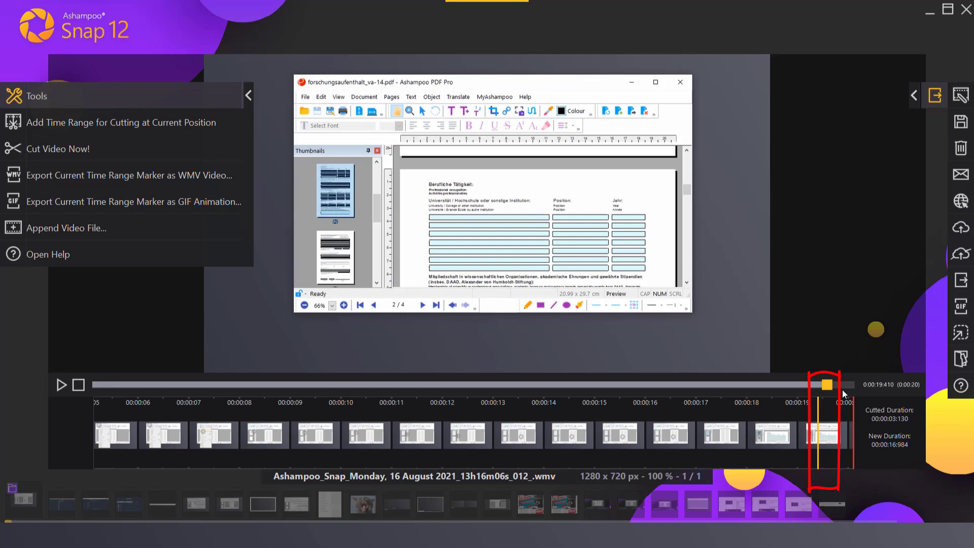
pyautogui.click(749, 386)
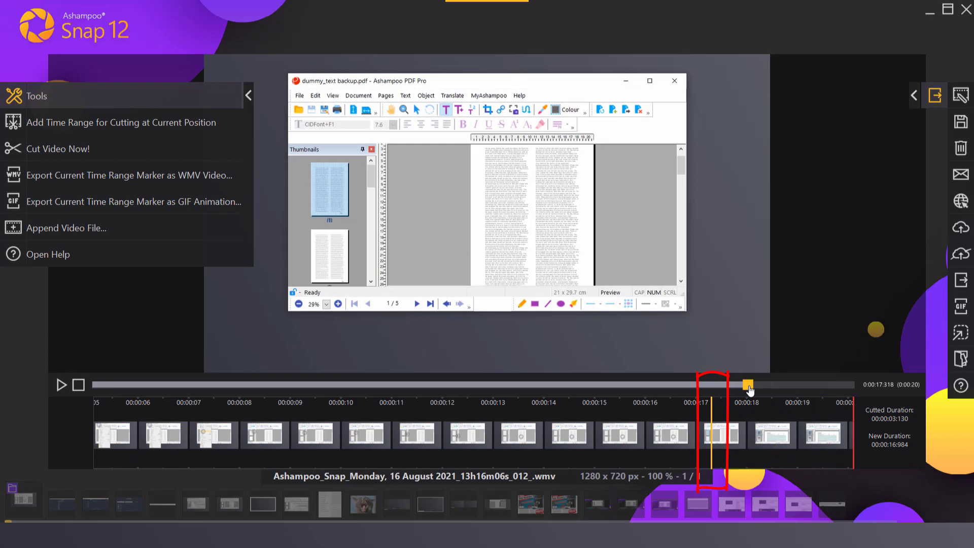
pyautogui.click(136, 123)
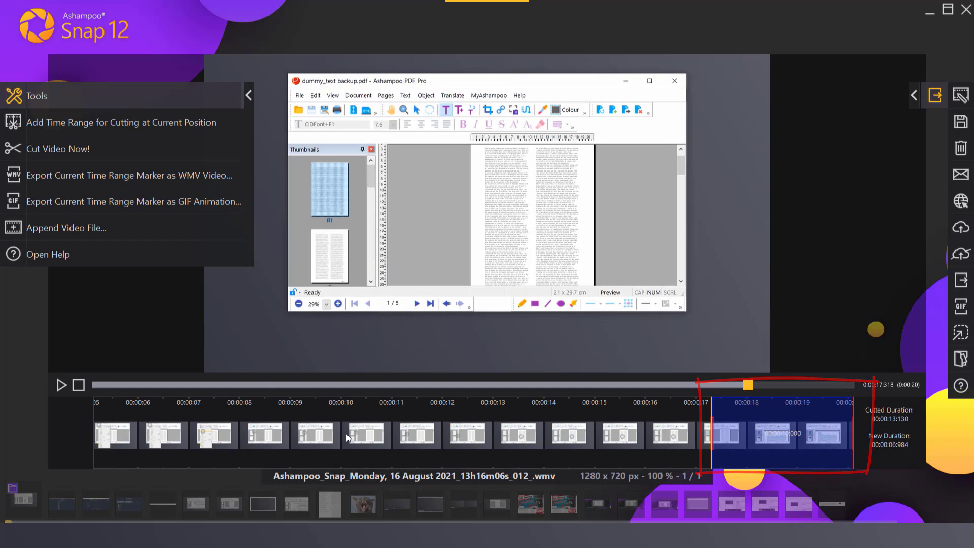
pyautogui.scroll(-1, 364, 428)
pyautogui.scroll(-1, 383, 427)
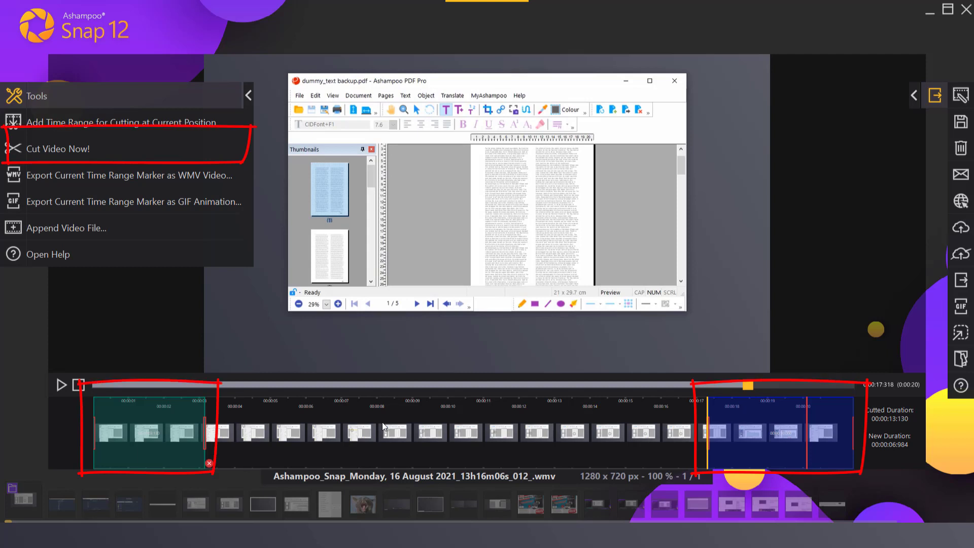
# Cut both marked ranges out, then append 2_Video.wmv to the trimmed recording
pyautogui.click(154, 145)
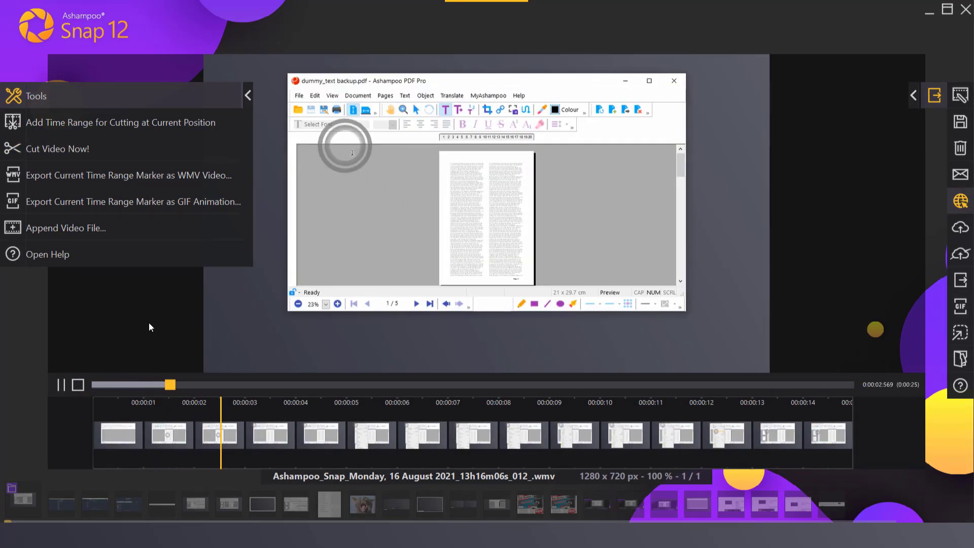
pyautogui.click(61, 384)
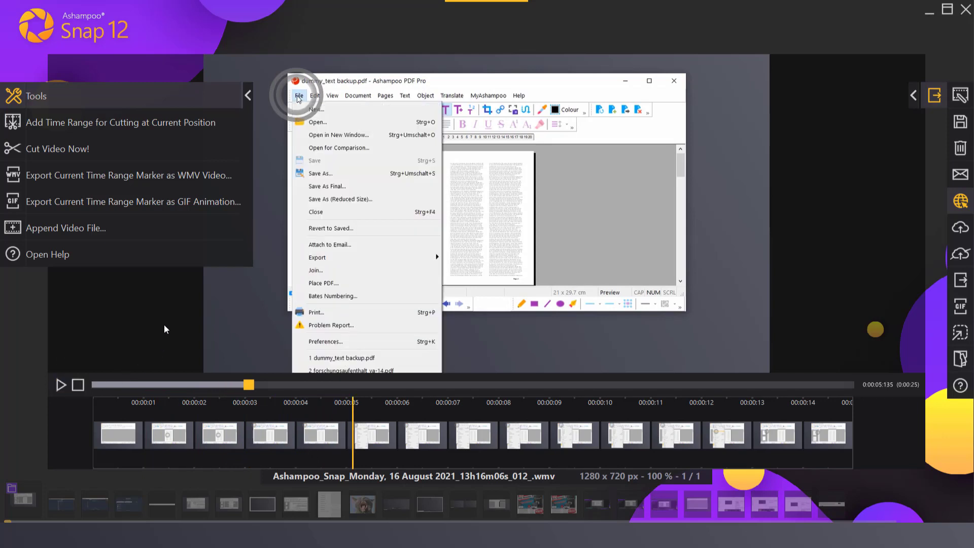
pyautogui.click(87, 226)
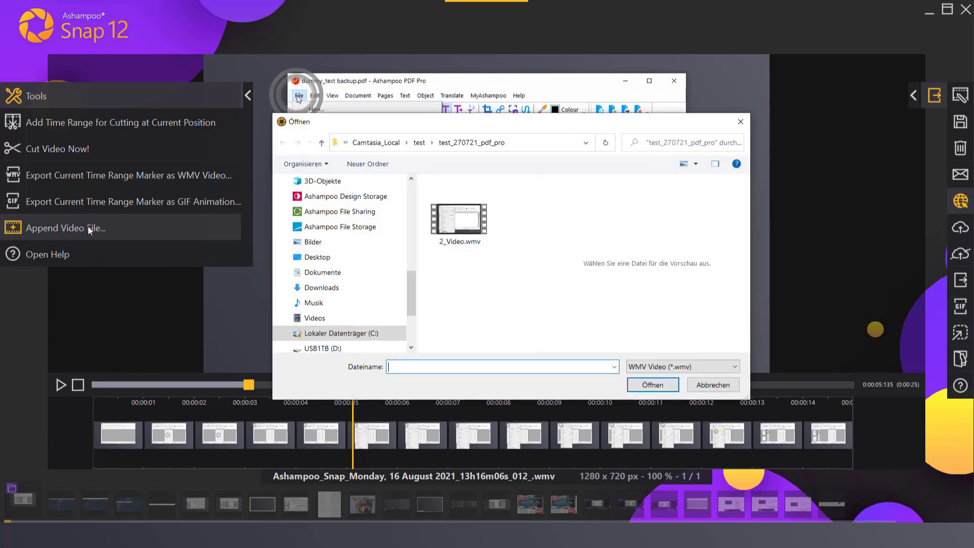
pyautogui.click(474, 232)
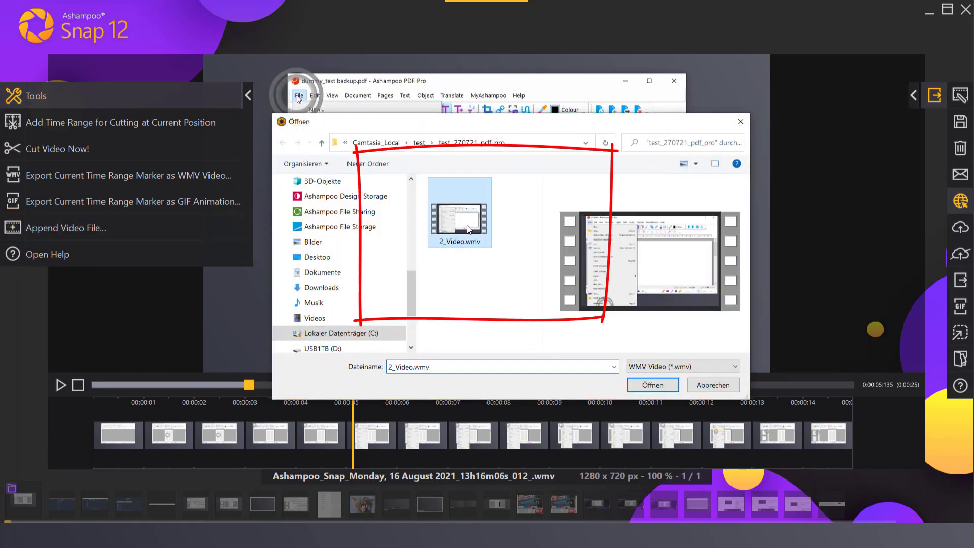
pyautogui.click(661, 388)
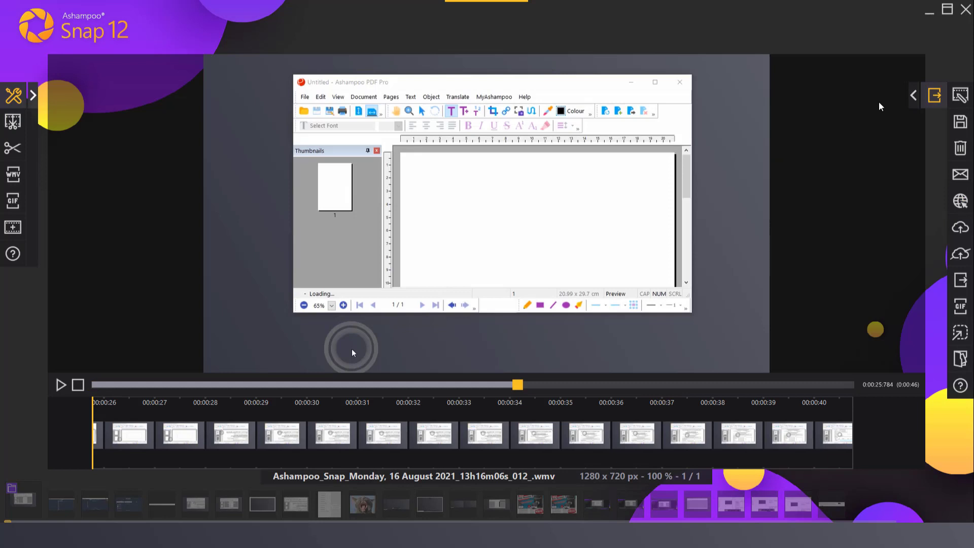
# Expand the labelled Export sidebar and keep the edited video with Keep Video
pyautogui.click(913, 97)
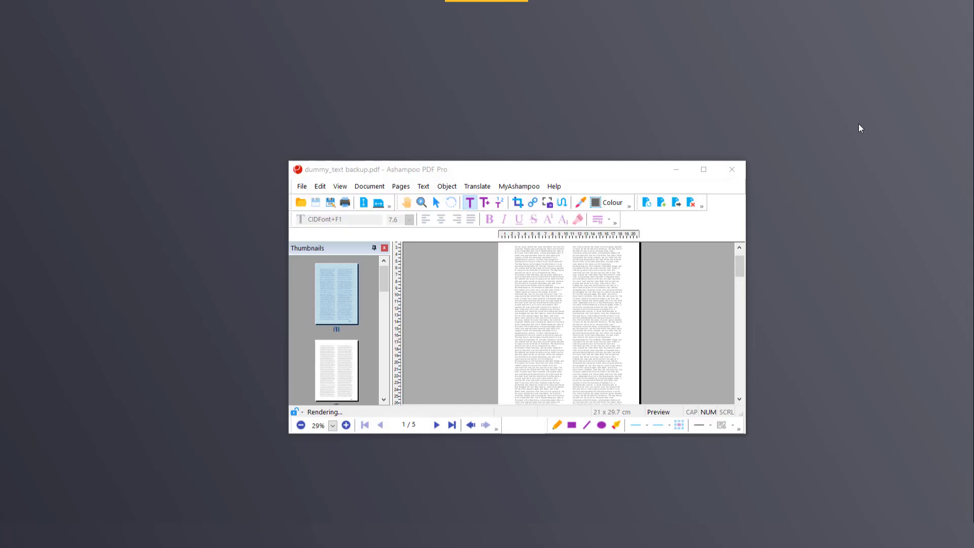
pyautogui.click(861, 127)
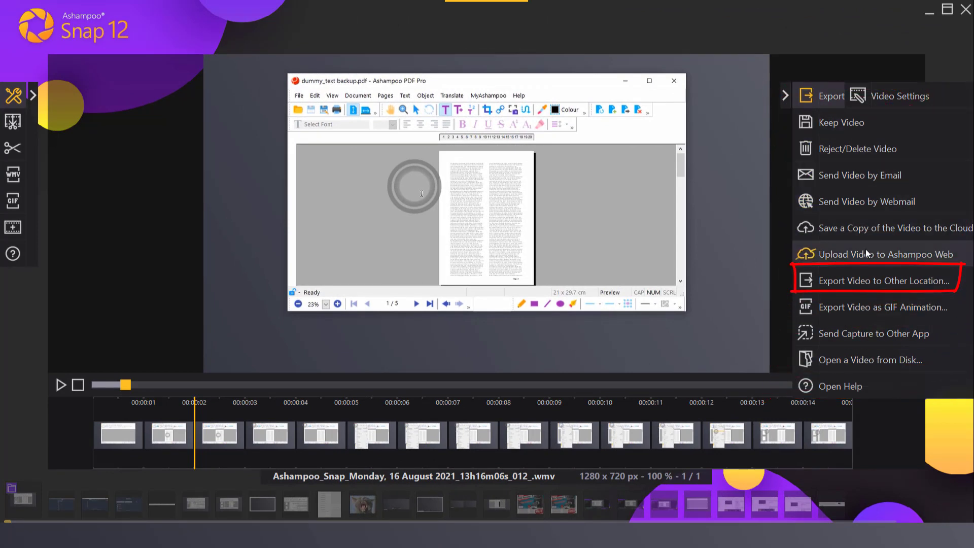
pyautogui.click(866, 282)
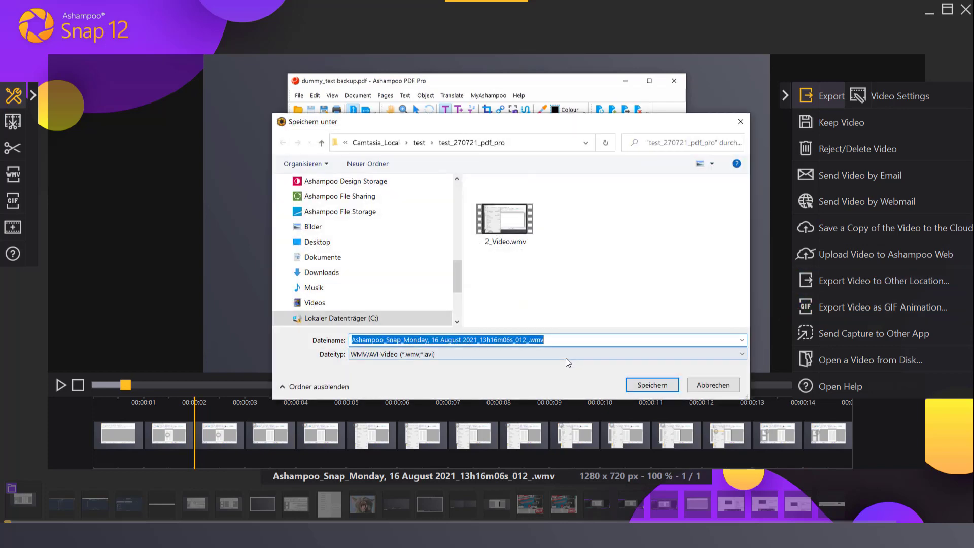
pyautogui.click(711, 385)
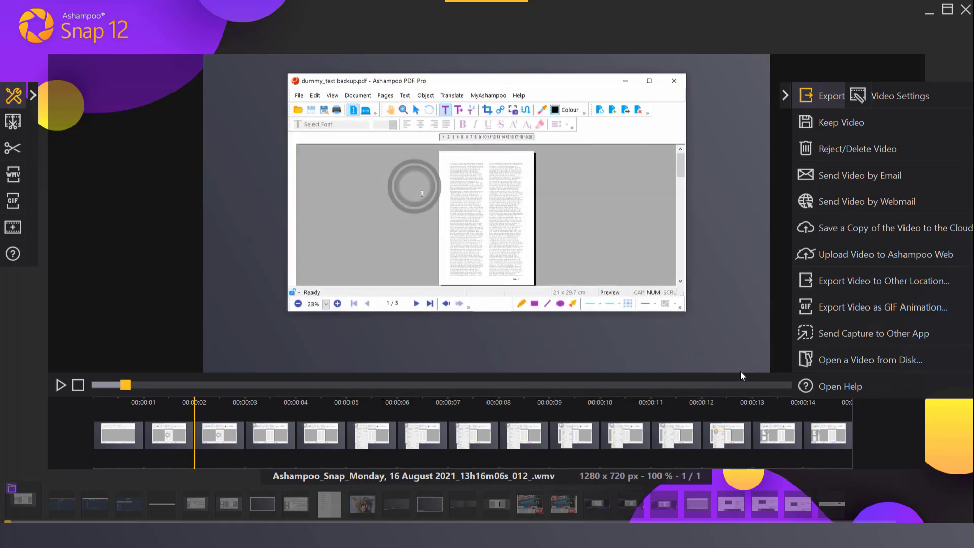
# Open the Export Video to Animated GIF dialog, showing 10 frames per second and 256 colors
pyautogui.click(854, 307)
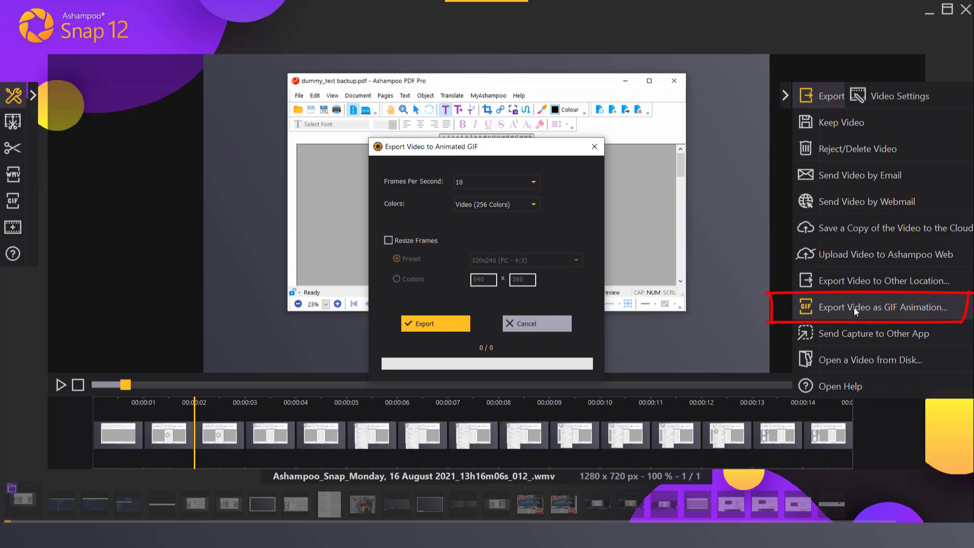